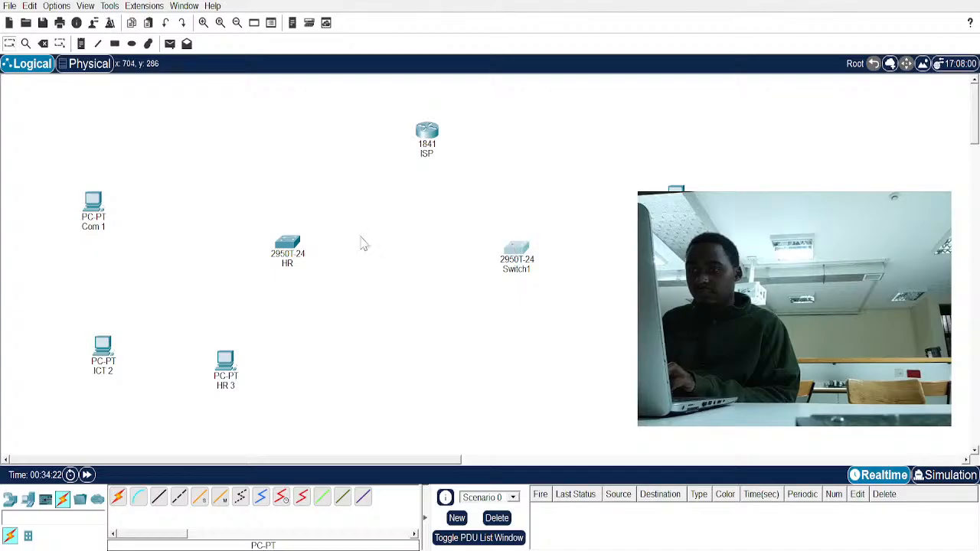
Connect the ISP router to the HR switch and to Switch1 with copper straight-through cables
drag(299, 253, 310, 253)
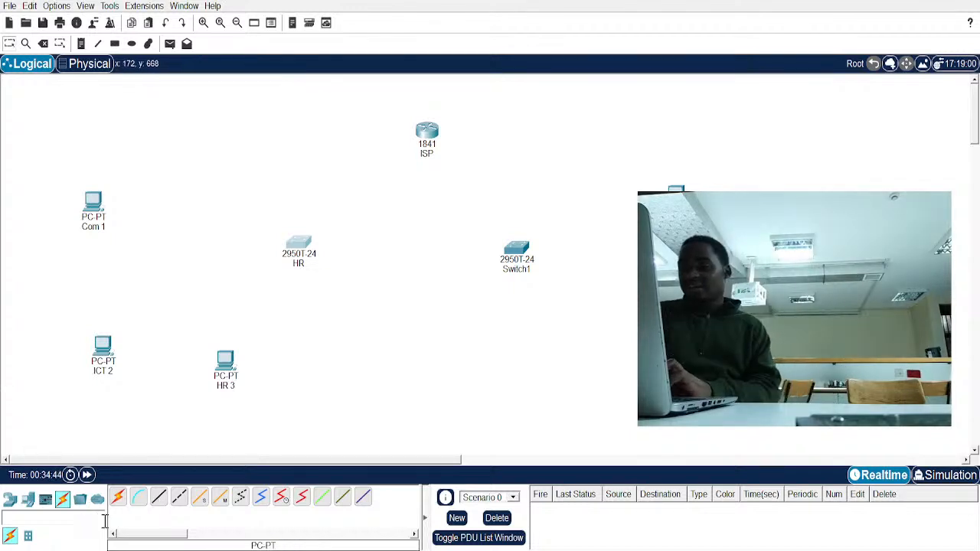
click(158, 499)
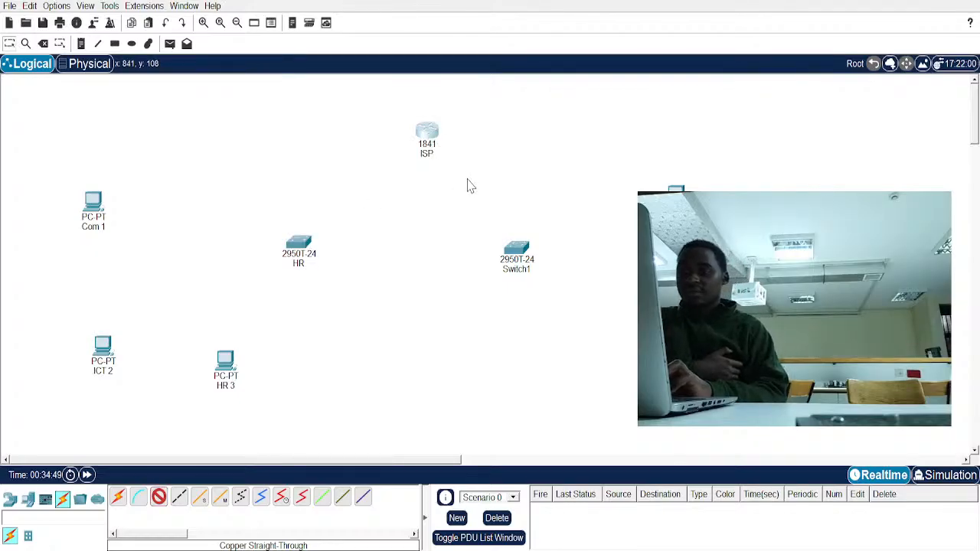
click(427, 133)
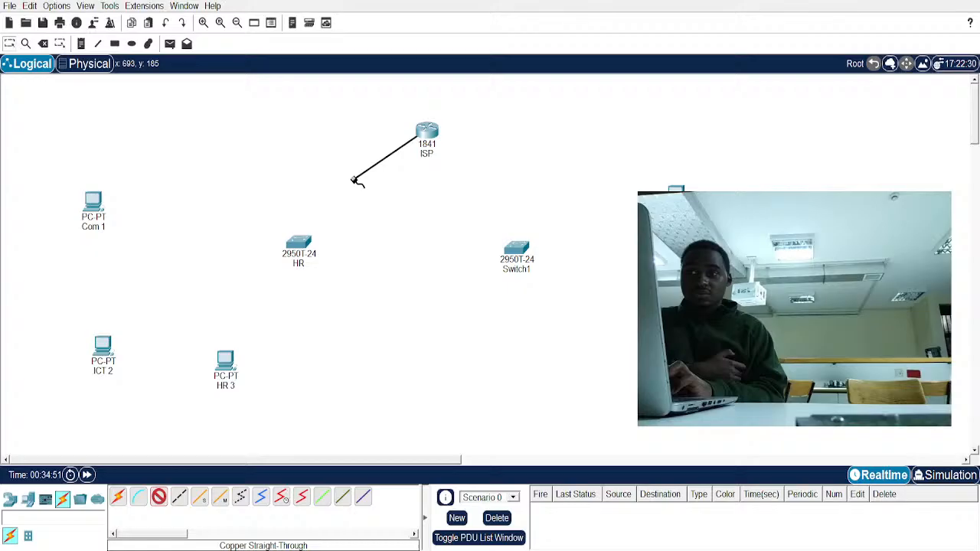
click(299, 245)
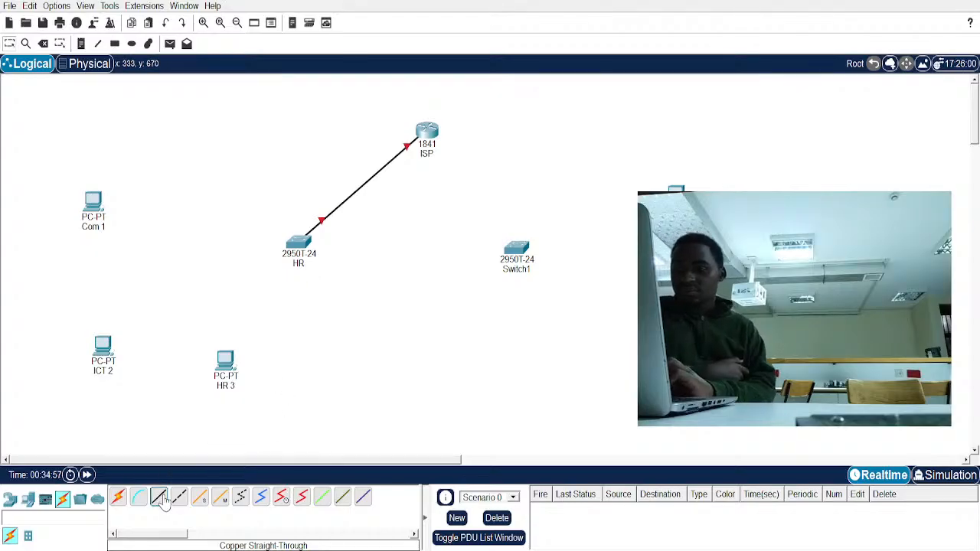
click(160, 499)
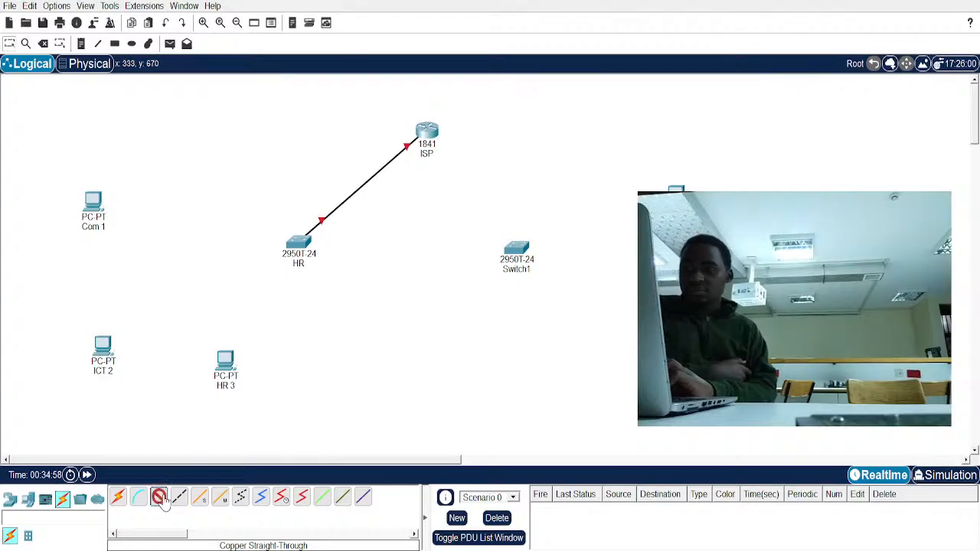
click(429, 144)
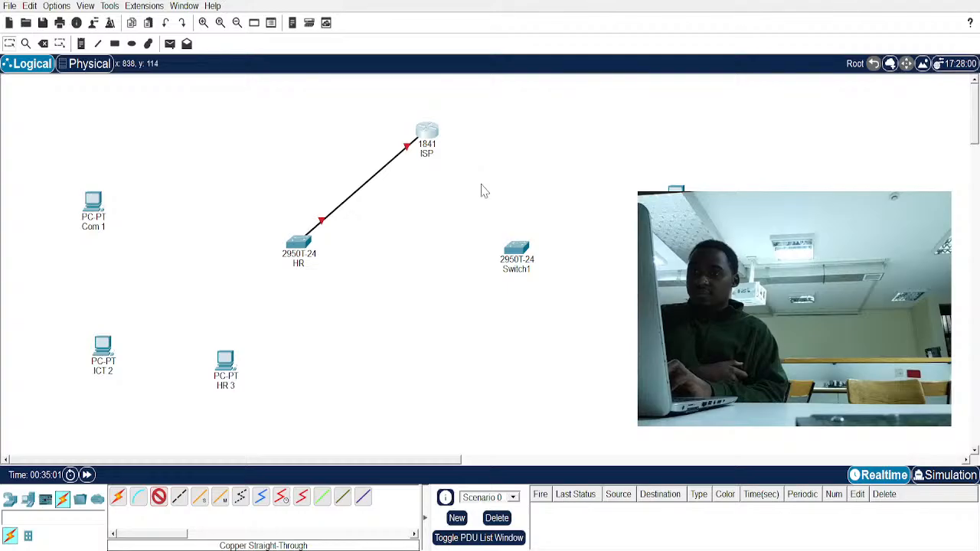
click(521, 252)
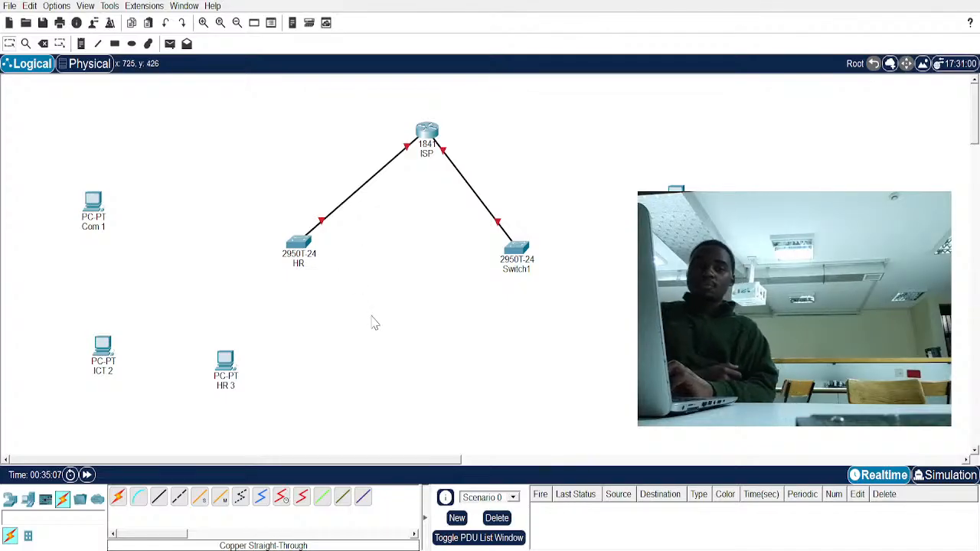
Connect the HR switch to the Com 1, ICT 2 and HR 3 PCs with copper straight-through cables
click(159, 501)
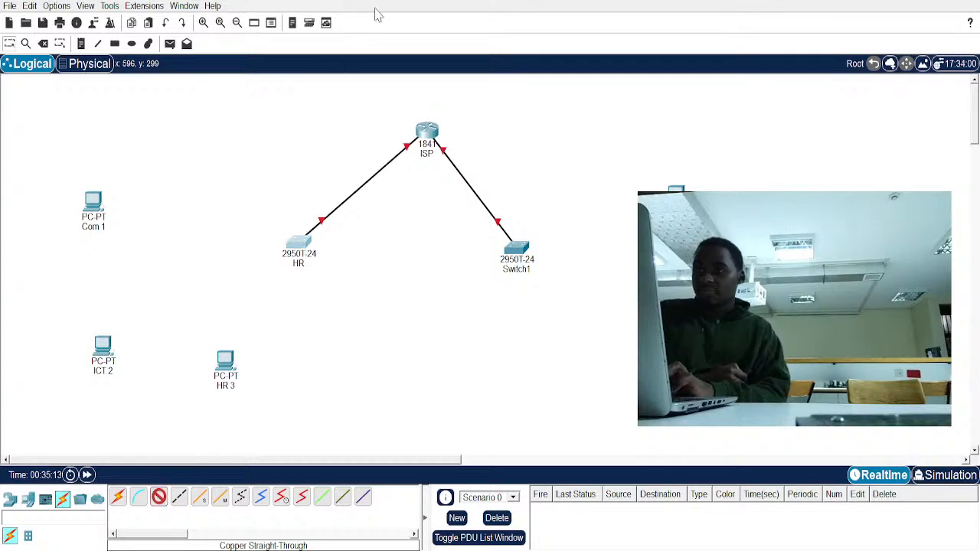
click(92, 208)
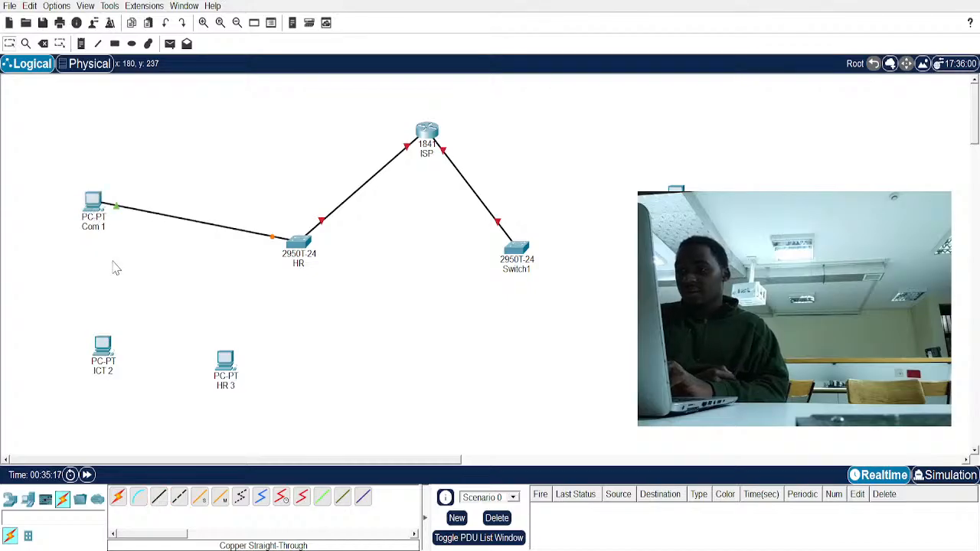
click(159, 498)
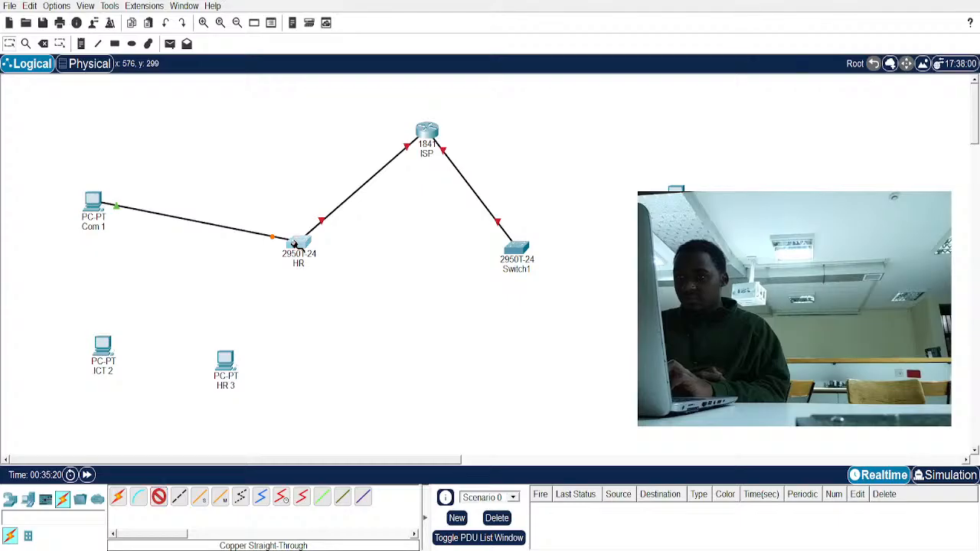
click(297, 245)
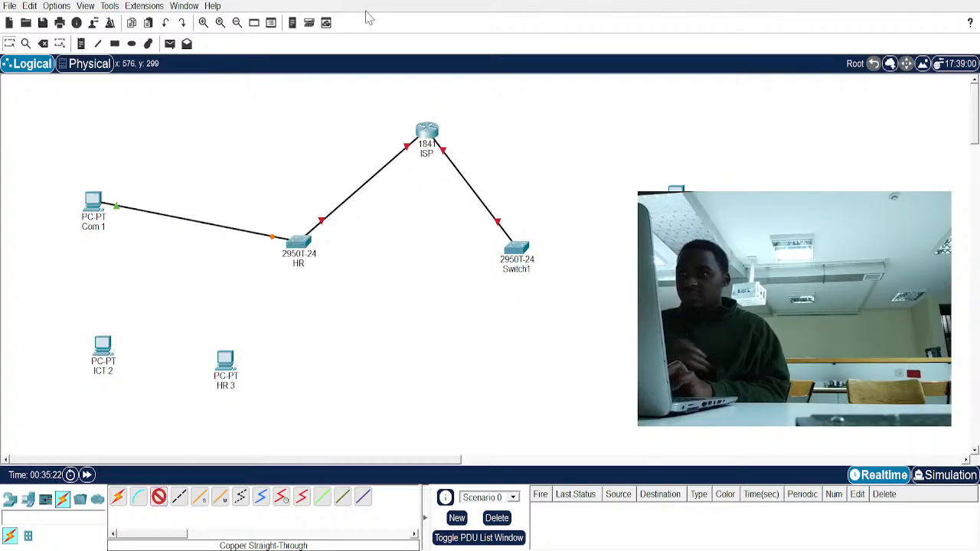
click(260, 215)
click(103, 346)
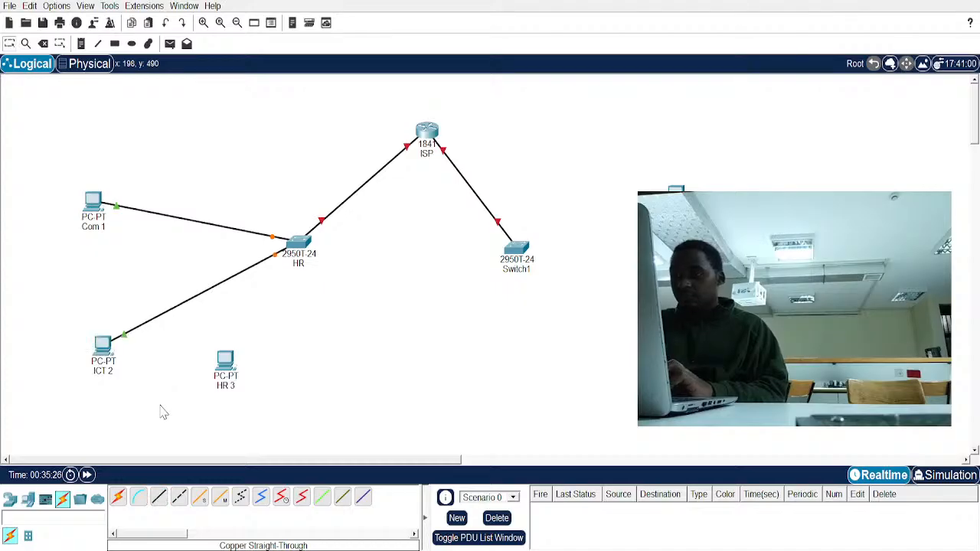
click(159, 497)
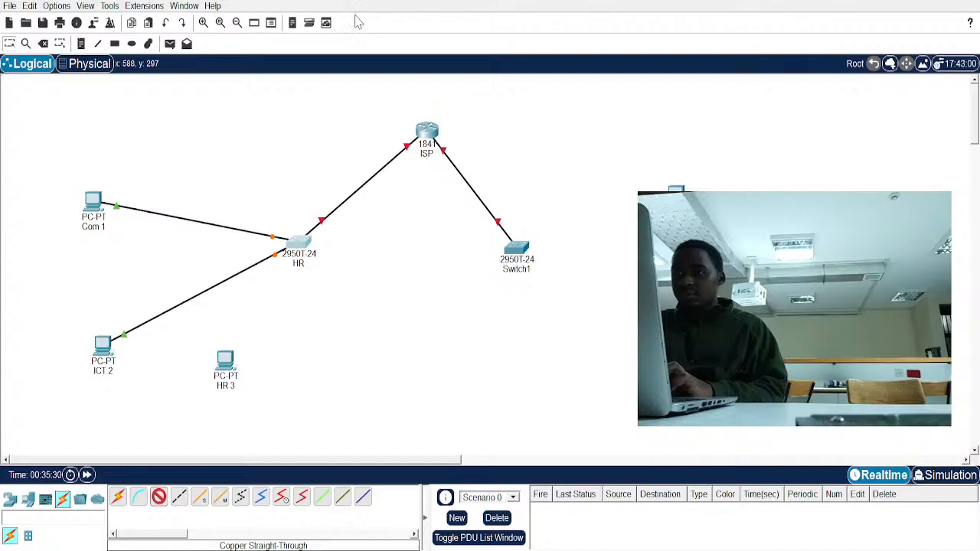
click(232, 370)
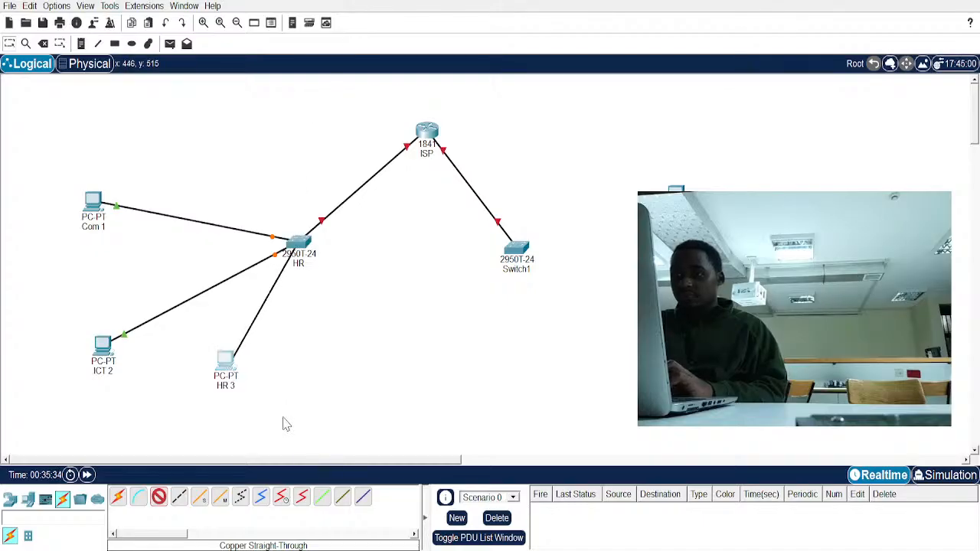
Connect Switch1 to each of its three end devices with copper straight-through cables
click(159, 497)
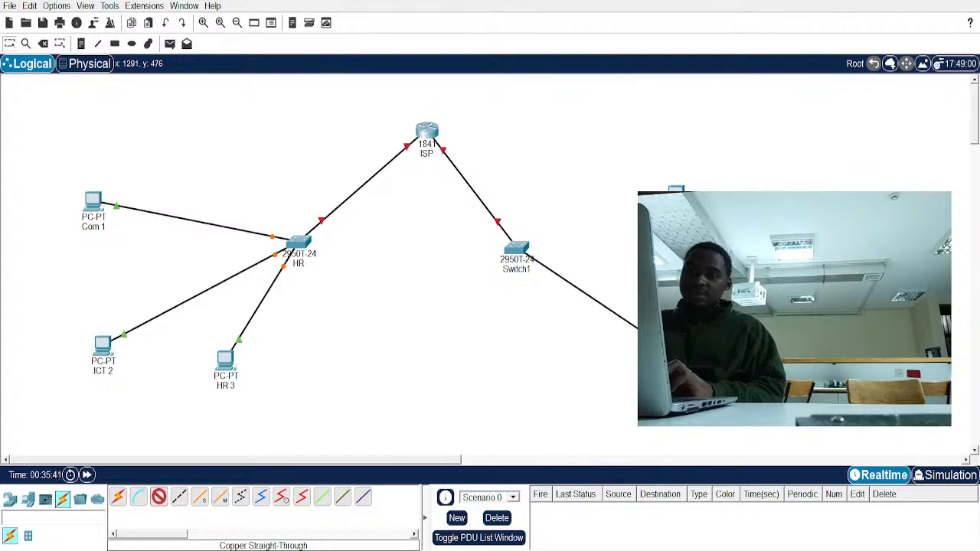
click(683, 367)
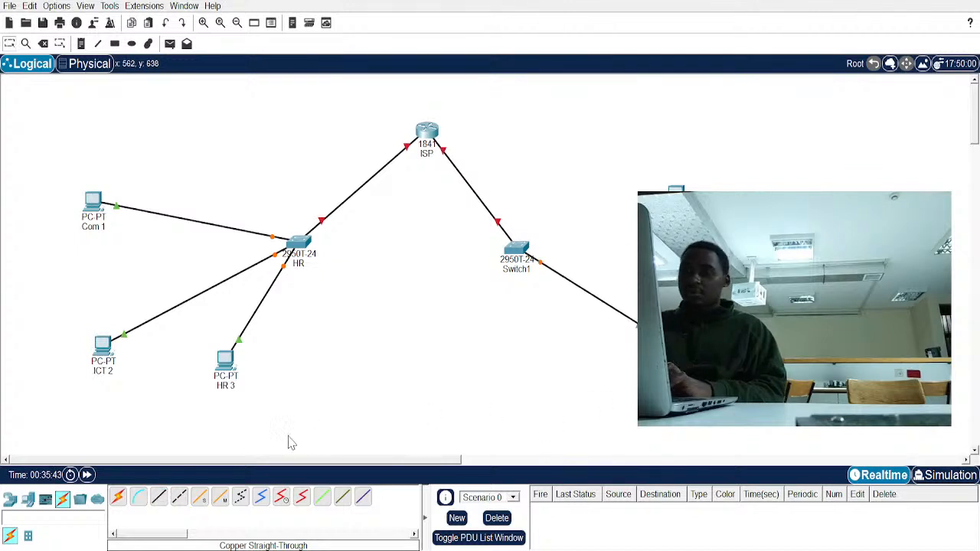
click(158, 497)
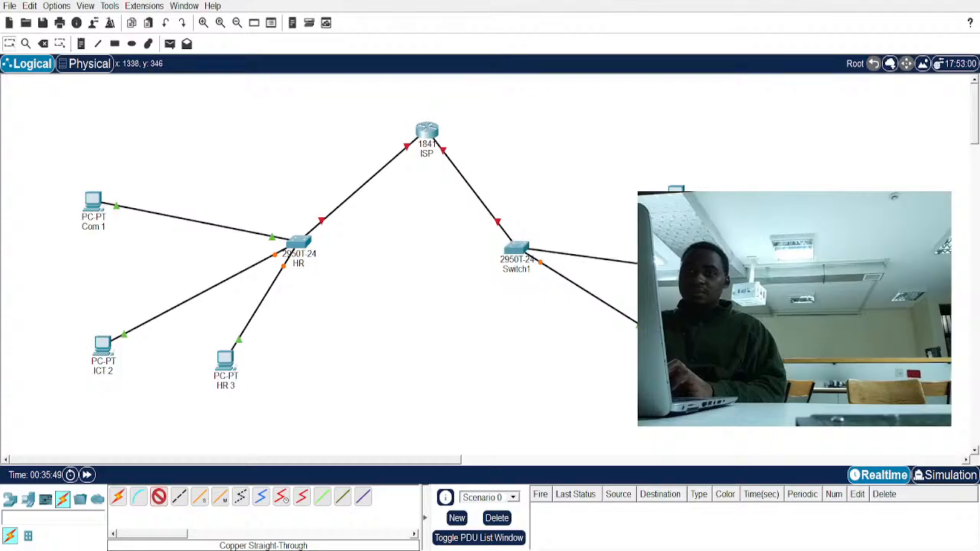
click(847, 307)
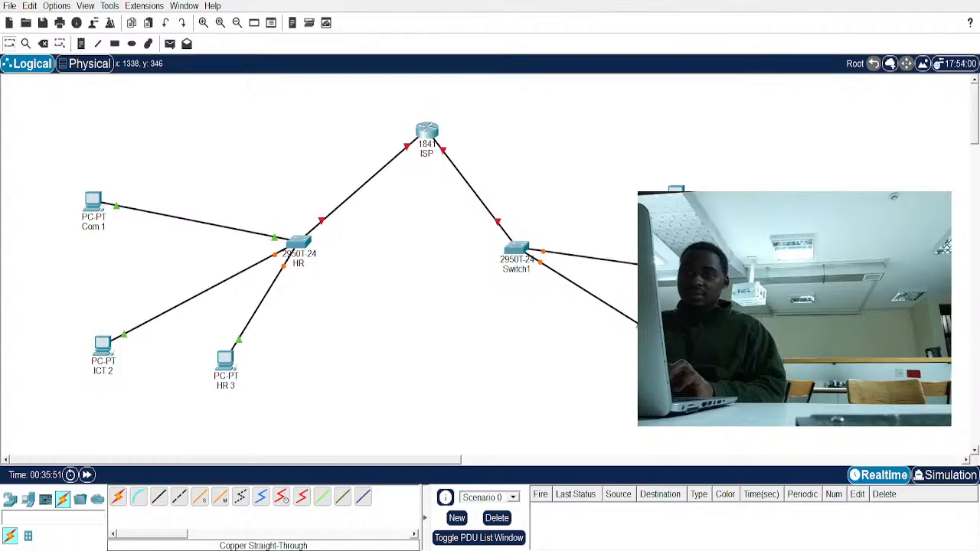
click(159, 497)
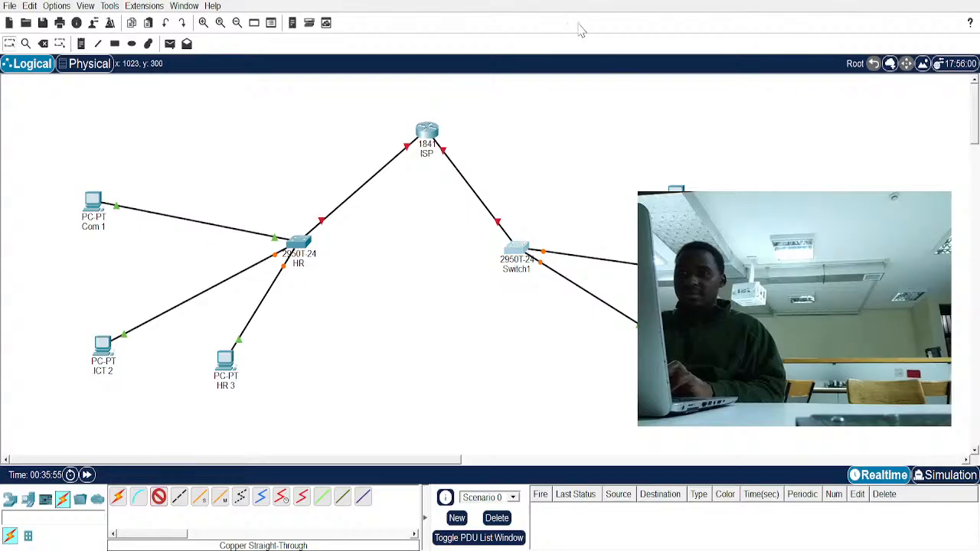
click(674, 193)
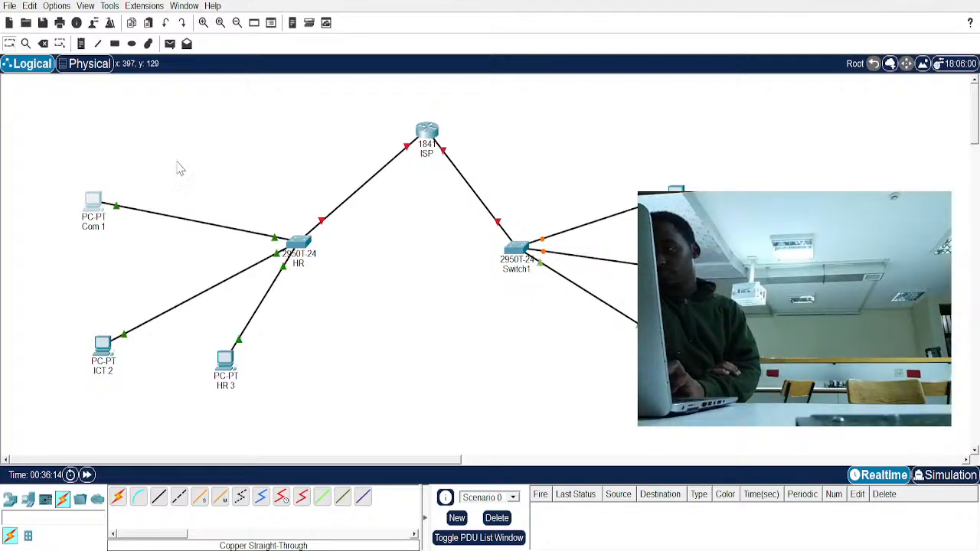
Place notes between Com 1 and ICT 2 reading "IP ADDRESS 192.168.2.100" and "GATEWAY 192.168.1.100"
click(93, 216)
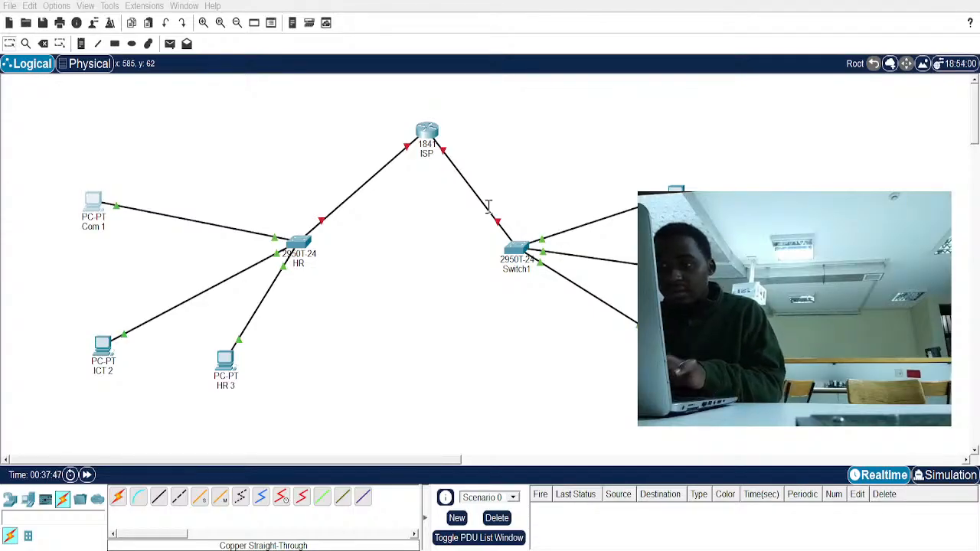
click(81, 43)
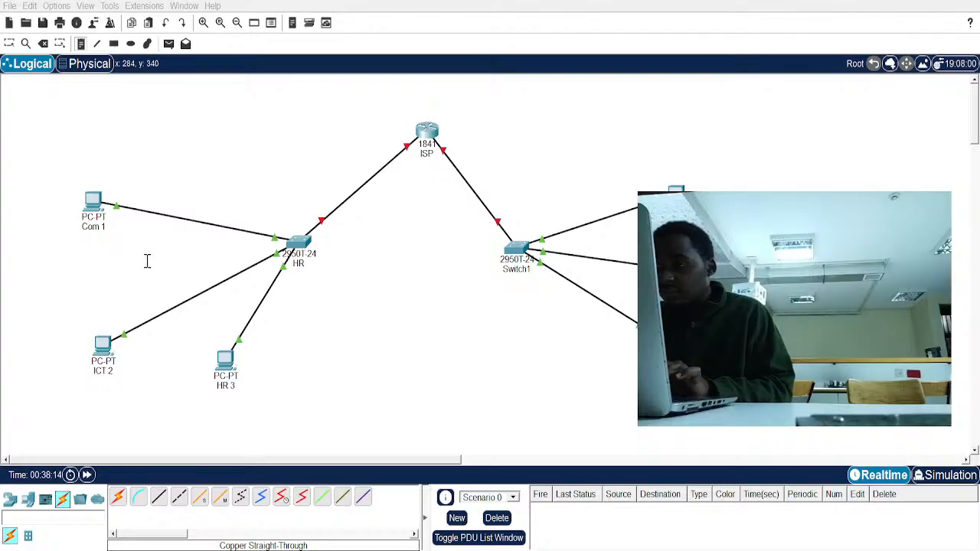
text(IP ADDRESS 192.168.2.100)
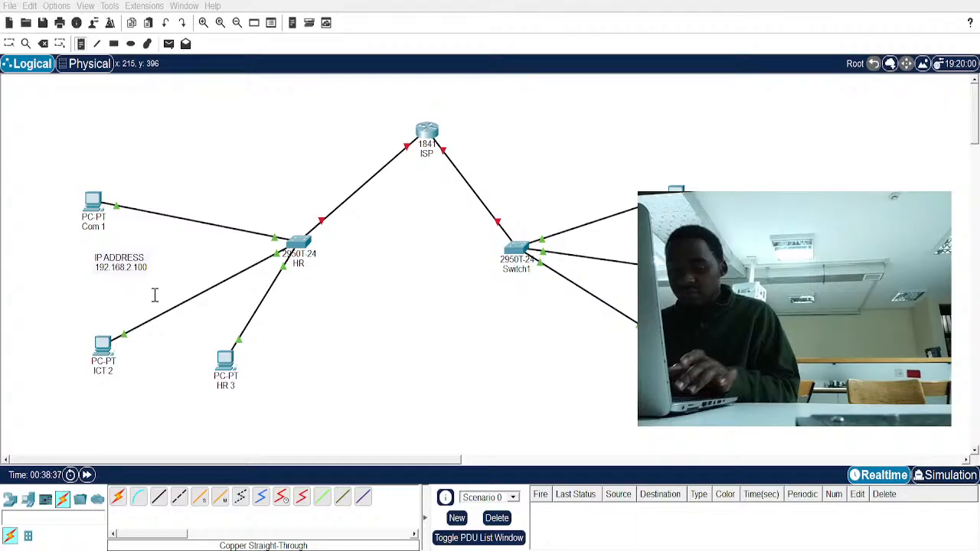
text(GATEWAY 192.168.1.100)
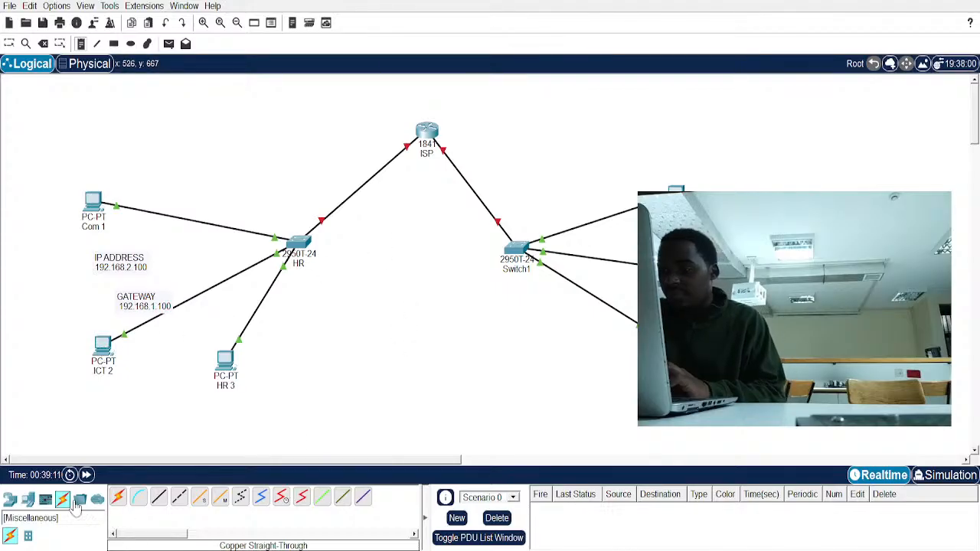
Try a simple PDU from Com 1 and play the network traffic in simulation mode before returning to realtime mode
click(10, 499)
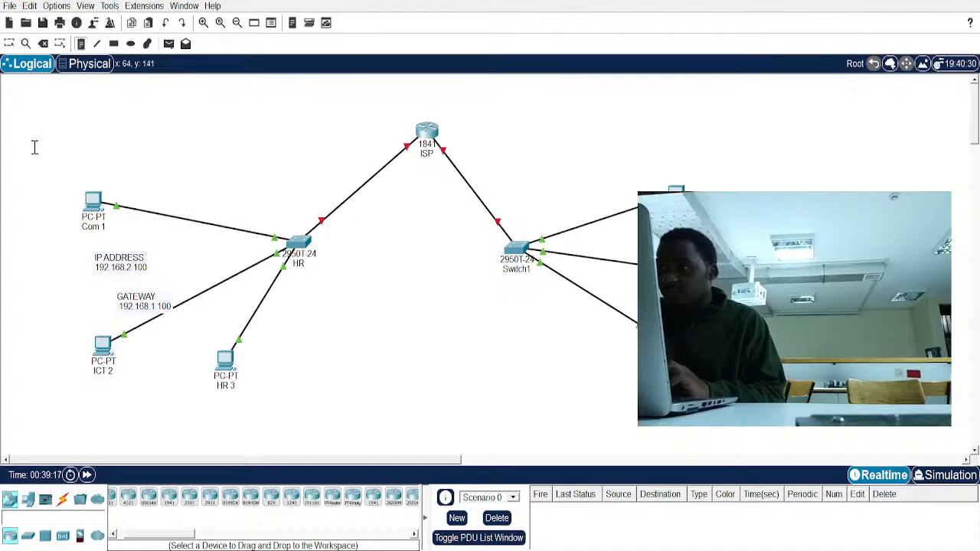
click(43, 43)
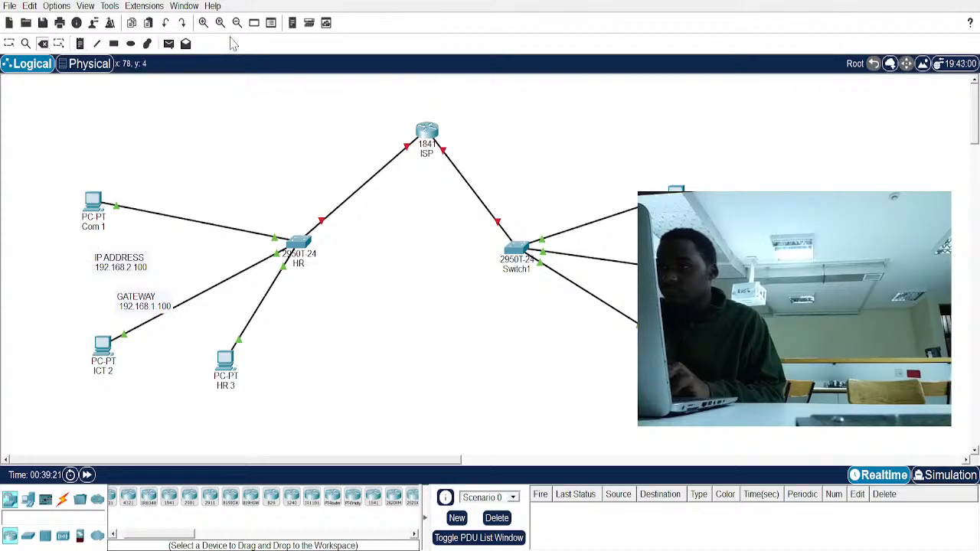
click(169, 44)
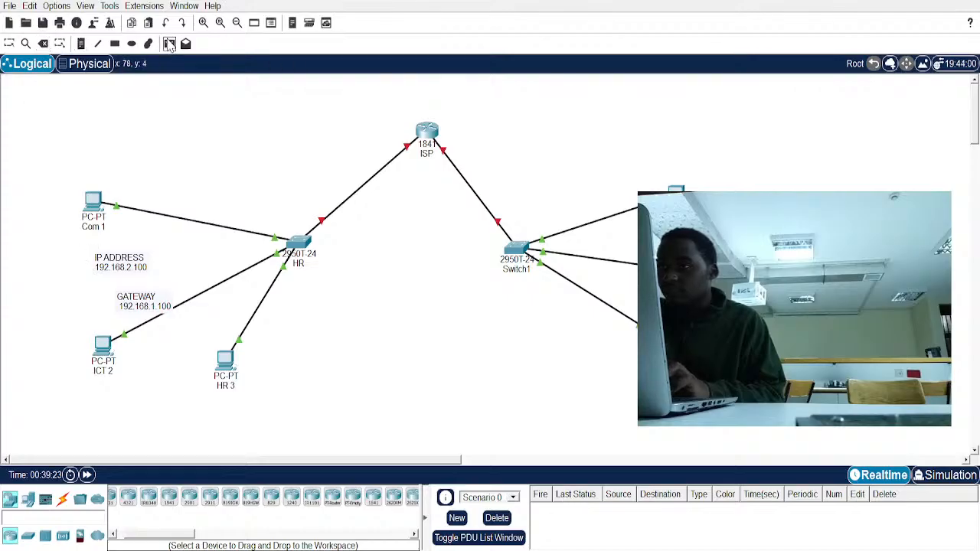
click(93, 209)
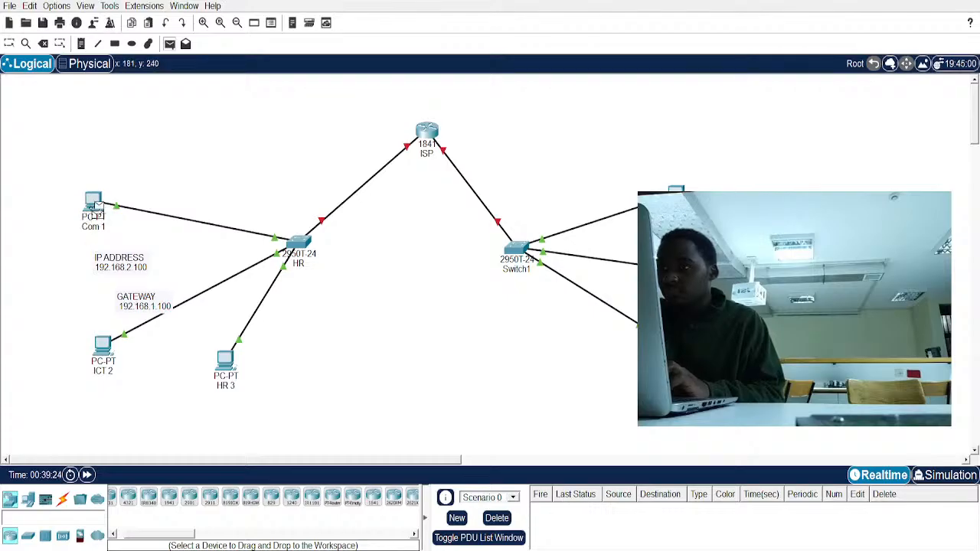
click(948, 475)
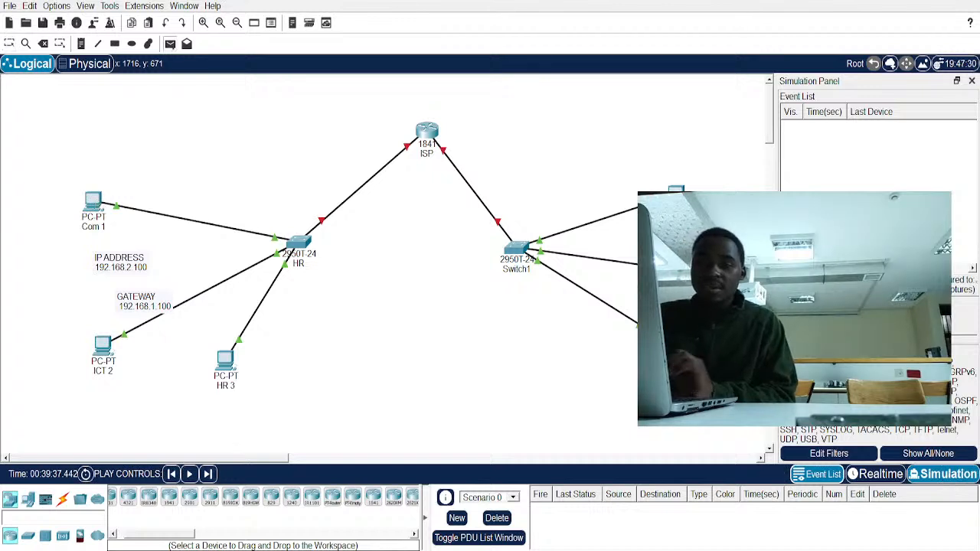
click(189, 474)
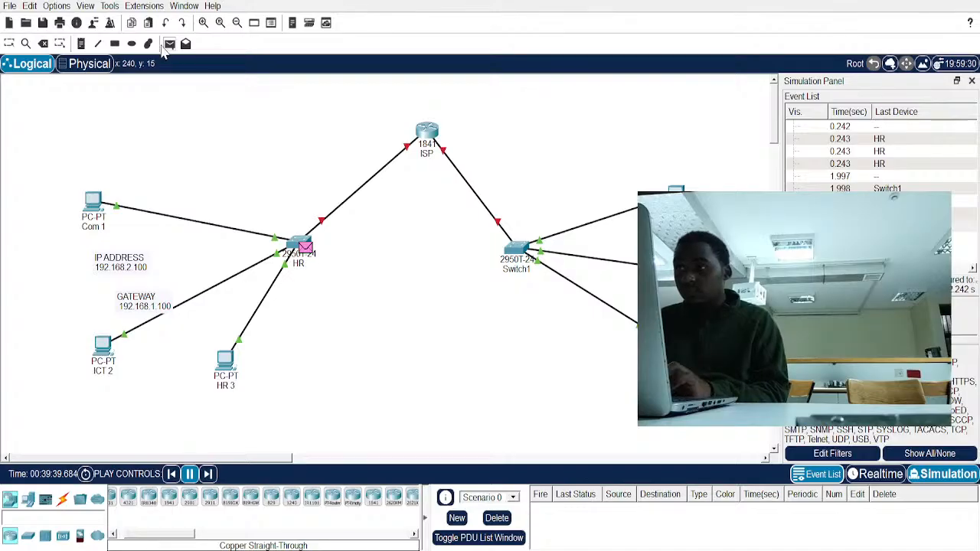
click(170, 46)
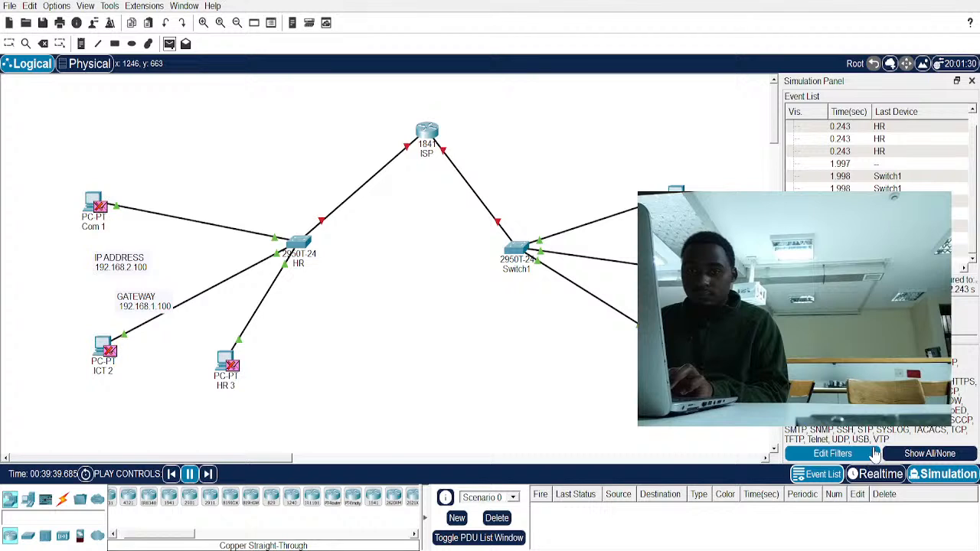
click(875, 472)
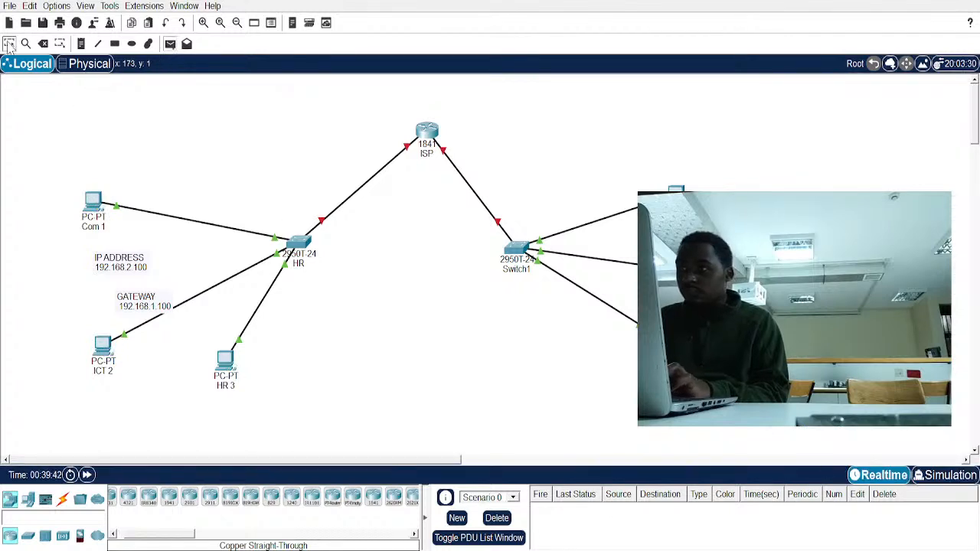
click(64, 501)
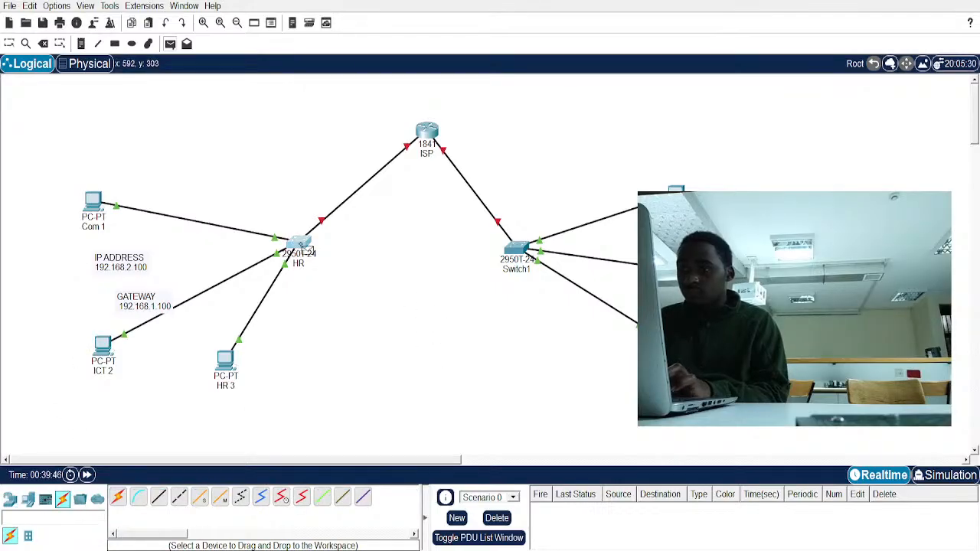
click(159, 498)
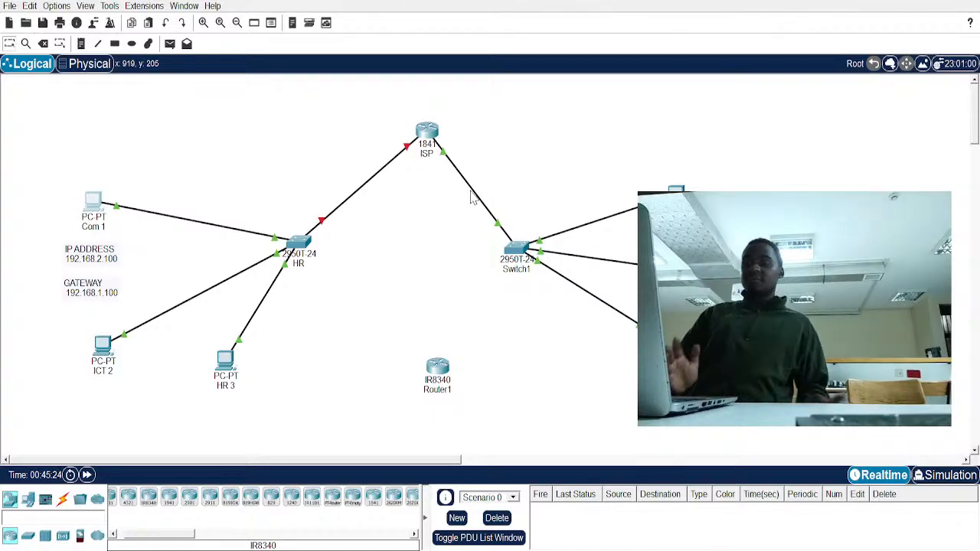
mouse_move(473, 198)
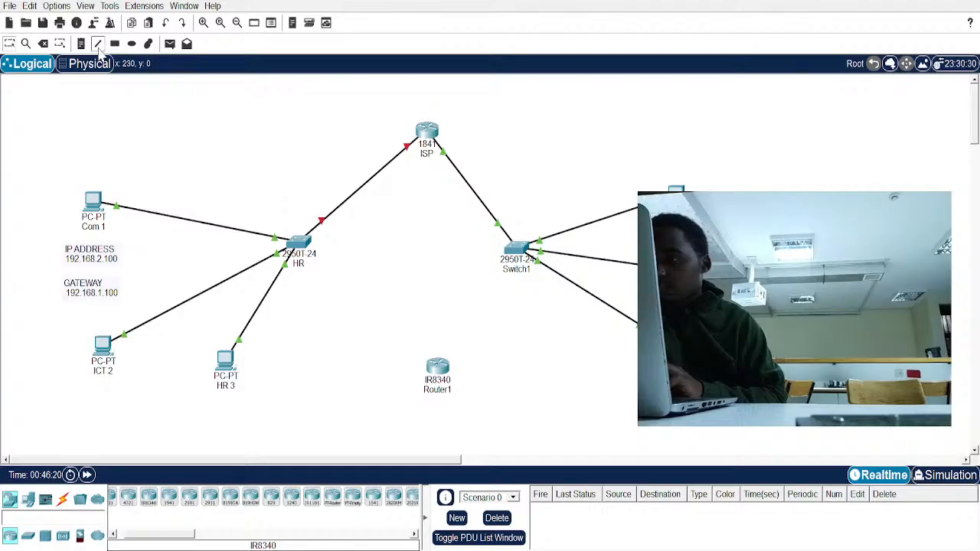
Delete the link between the ISP router and the HR switch and reconnect them with a new copper straight-through cable
click(43, 44)
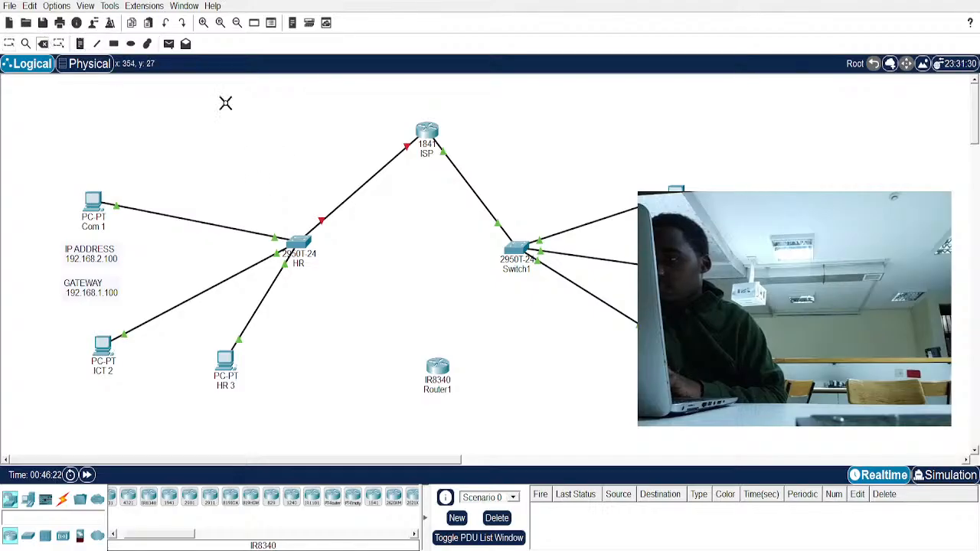
click(345, 199)
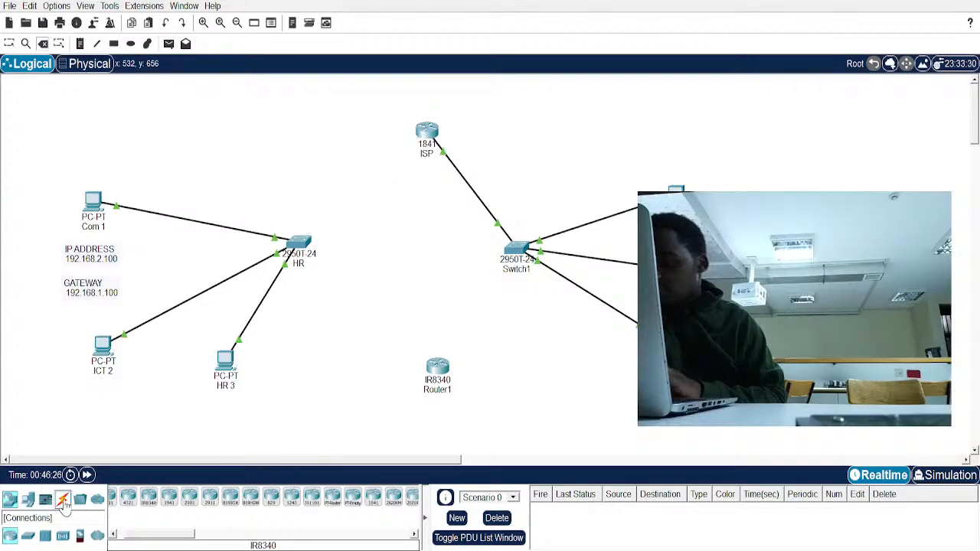
click(63, 501)
click(157, 499)
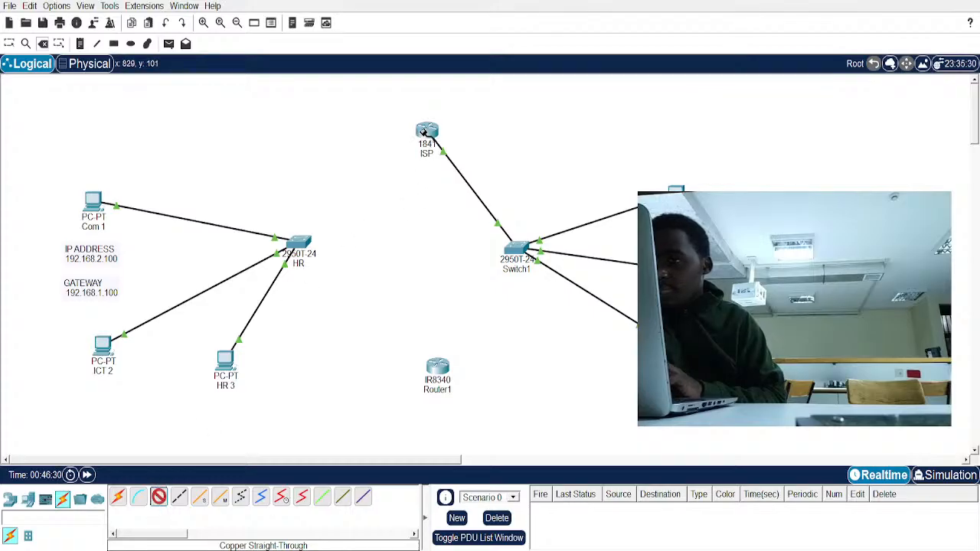
click(452, 170)
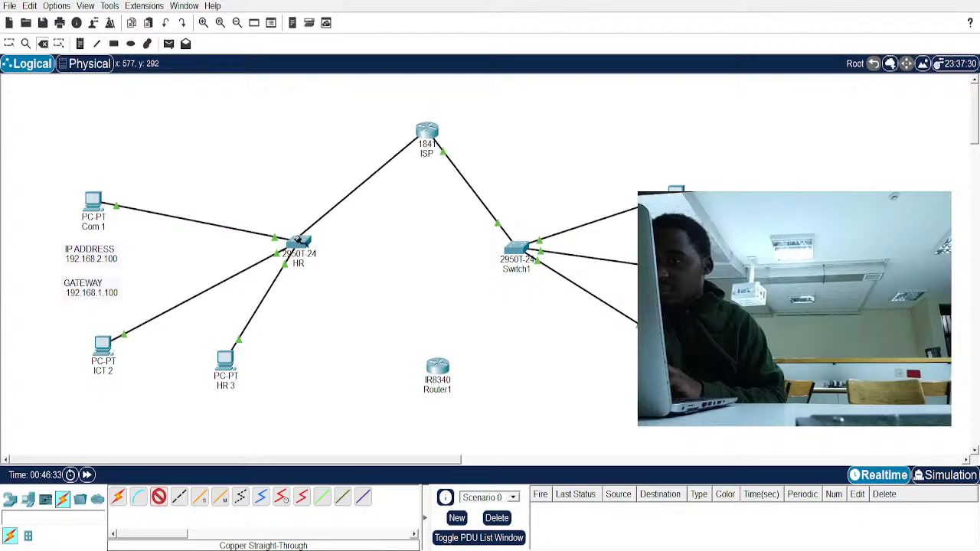
click(301, 245)
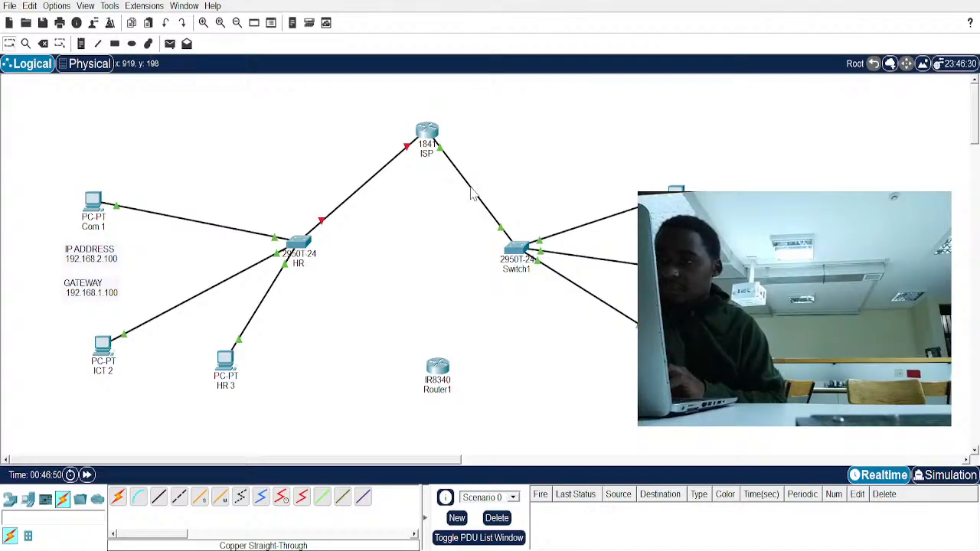
Check the port labels on the ISP router's links to Switch1 and the HR switch
mouse_move(473, 197)
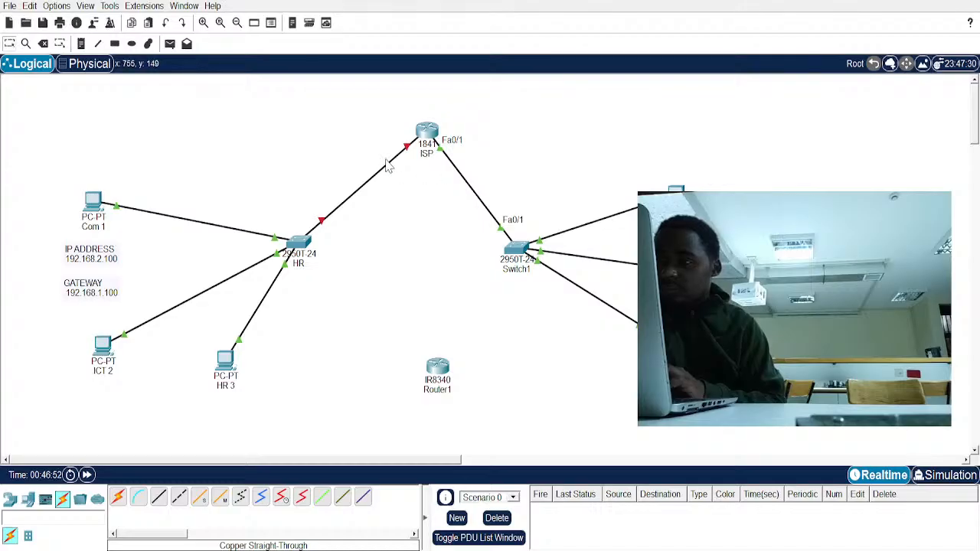
mouse_move(375, 186)
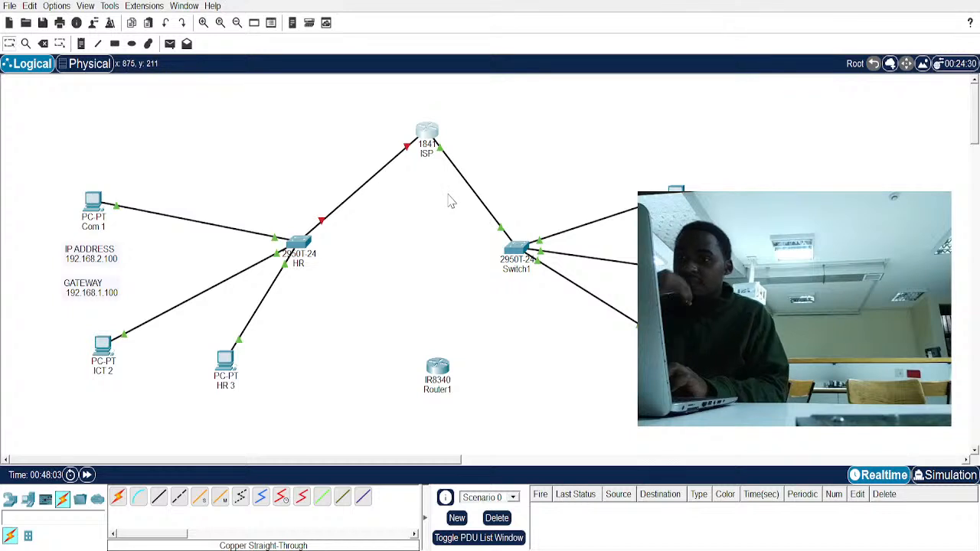
mouse_move(476, 195)
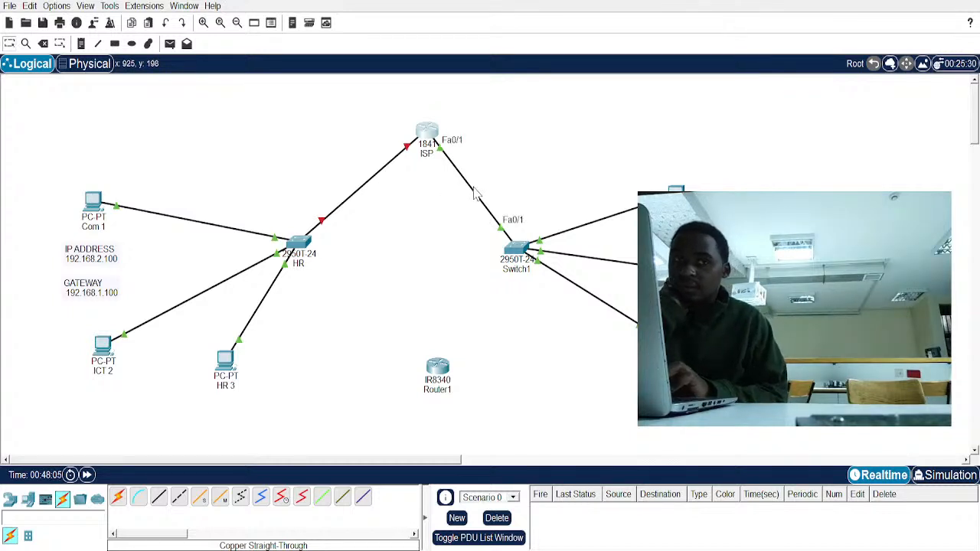